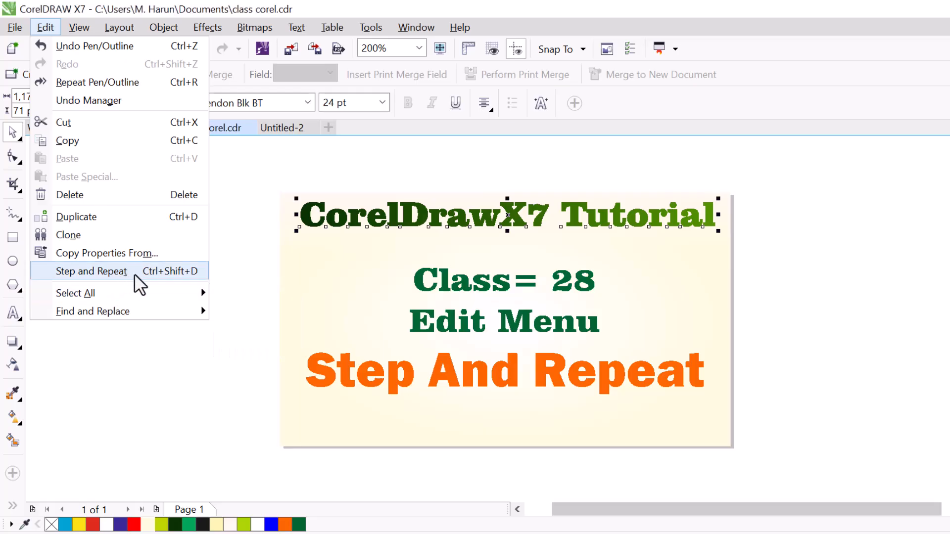
Step: Switch to the Untitled-2 document and open Step and Repeat for the green circle
left_click(262, 172)
left_click(292, 124)
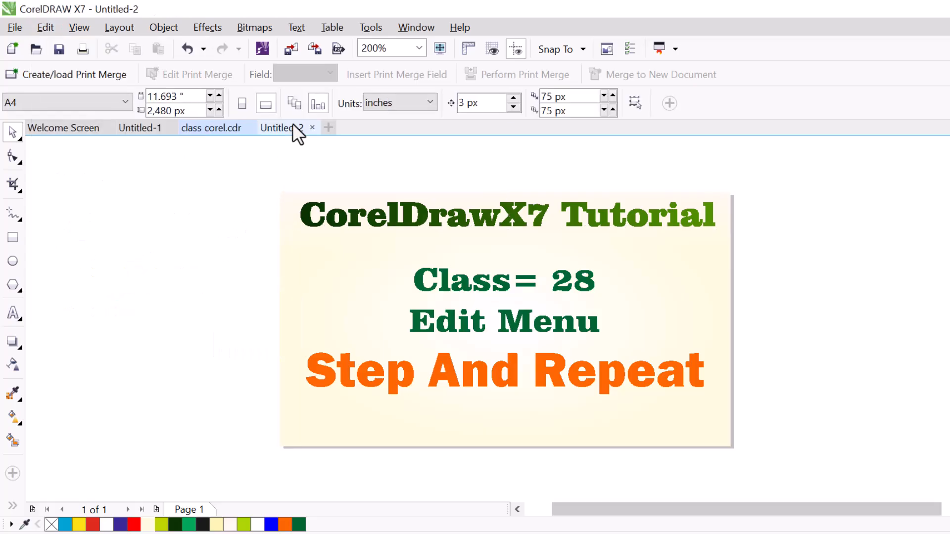
left_click(368, 250)
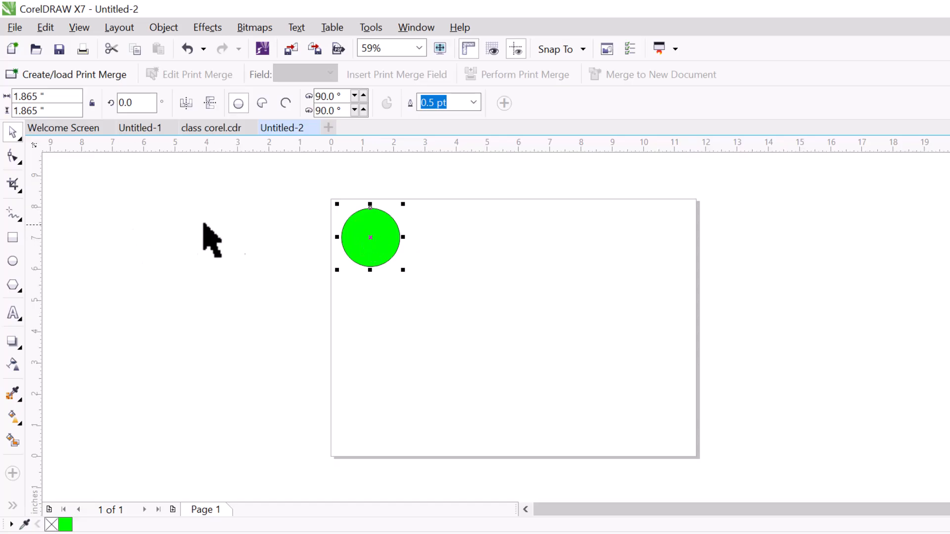
left_click(46, 29)
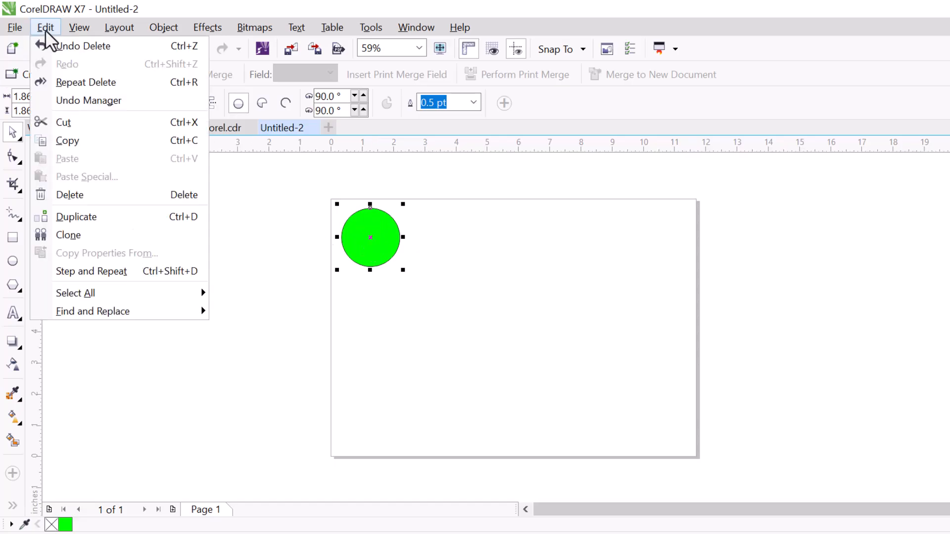
left_click(143, 273)
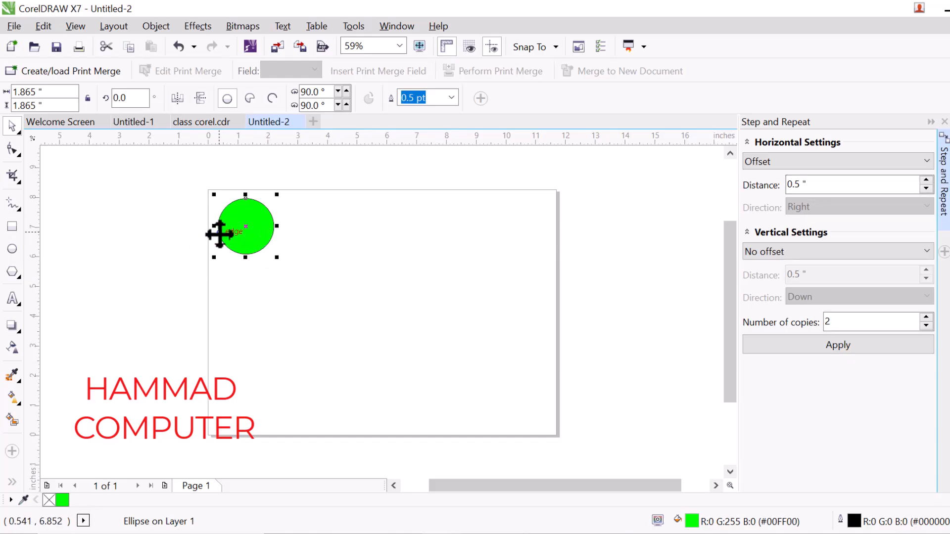
Step: Place a vertical guideline at the green circle's left edge, at about 0.35 inches
double_click(39, 277)
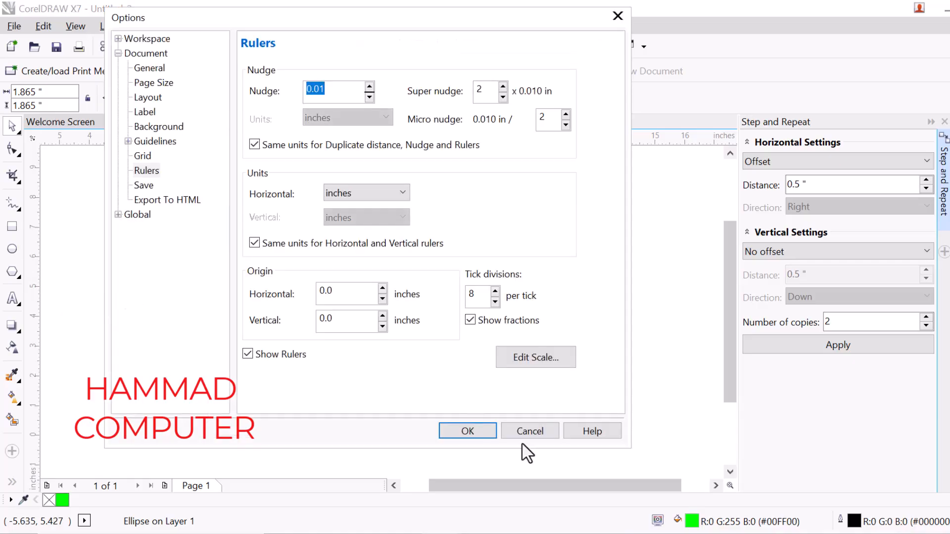
left_click(535, 436)
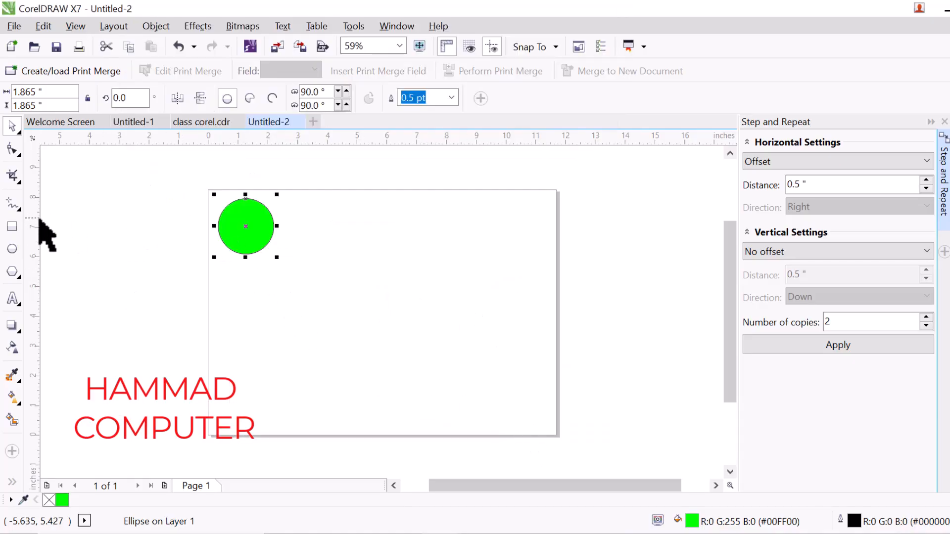
left_click_drag(39, 233, 219, 269)
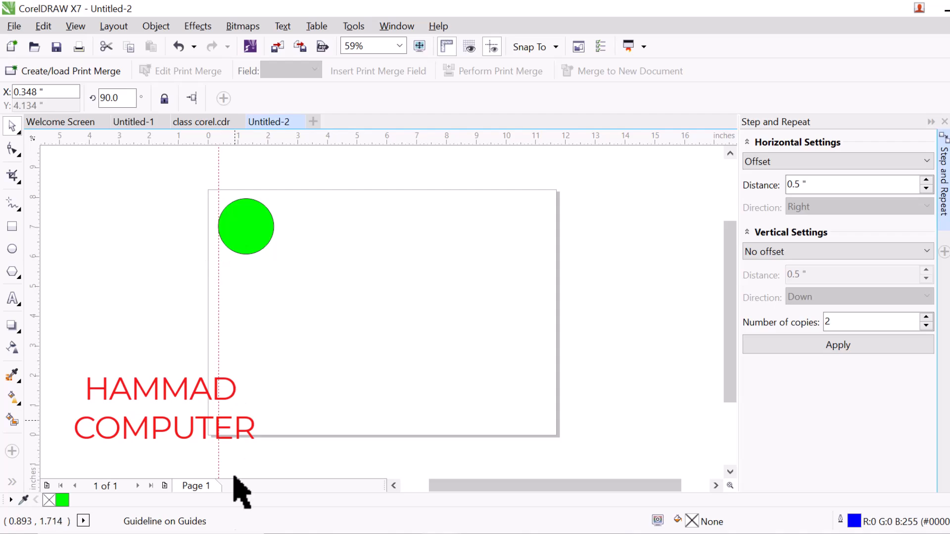
Step: Try repeating the green circle as two copies with a 0.5-inch horizontal offset, and delete the copies
left_click(249, 224)
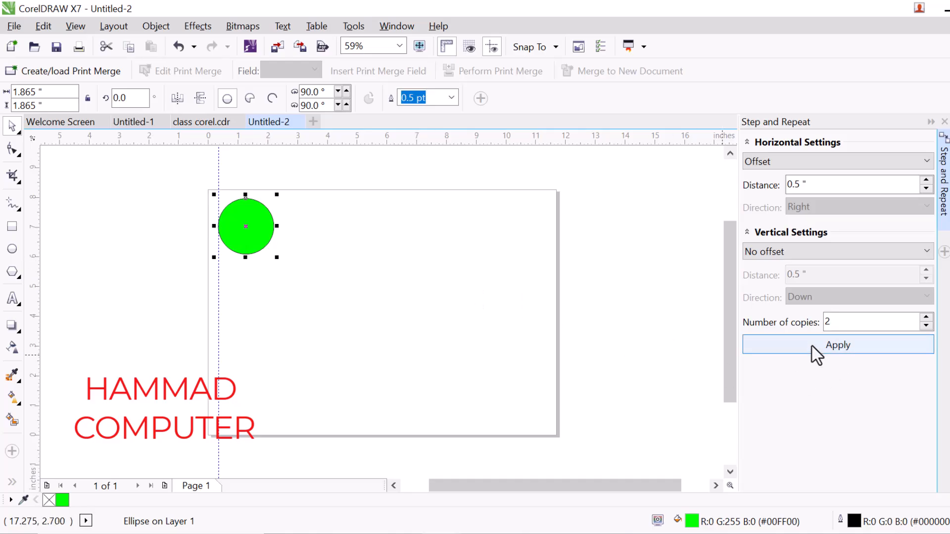
left_click(871, 348)
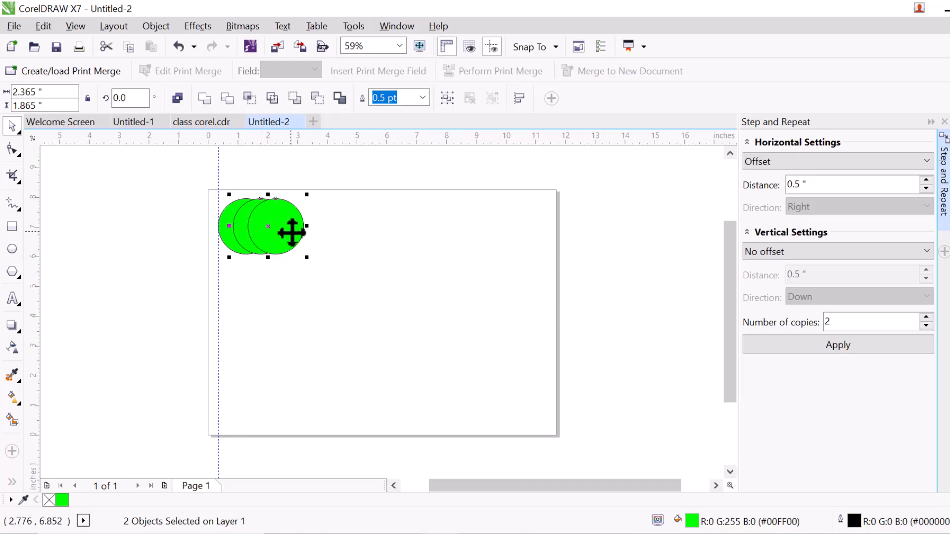
key("Delete")
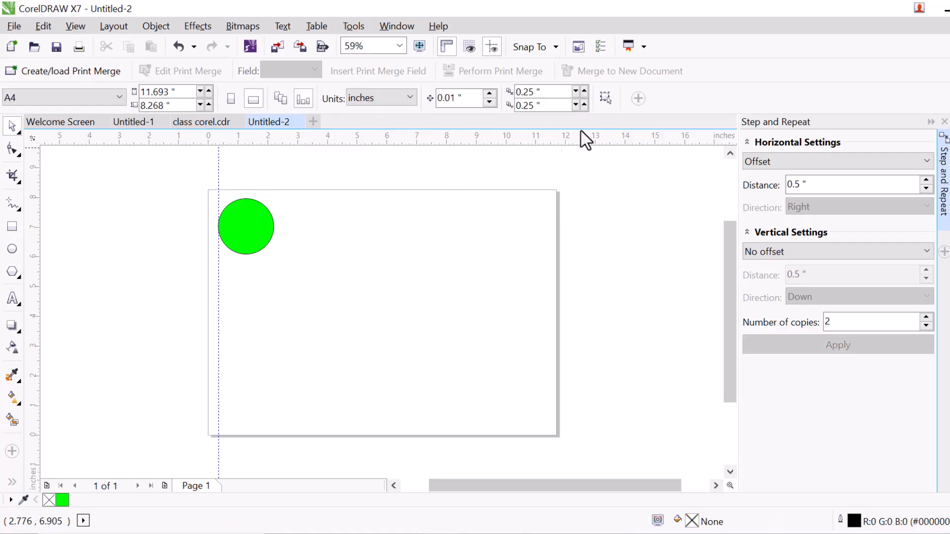
Step: Set the horizontal repeat mode to No offset and the vertical mode to Offset with a 0.5-inch distance
left_click(779, 163)
left_click(772, 178)
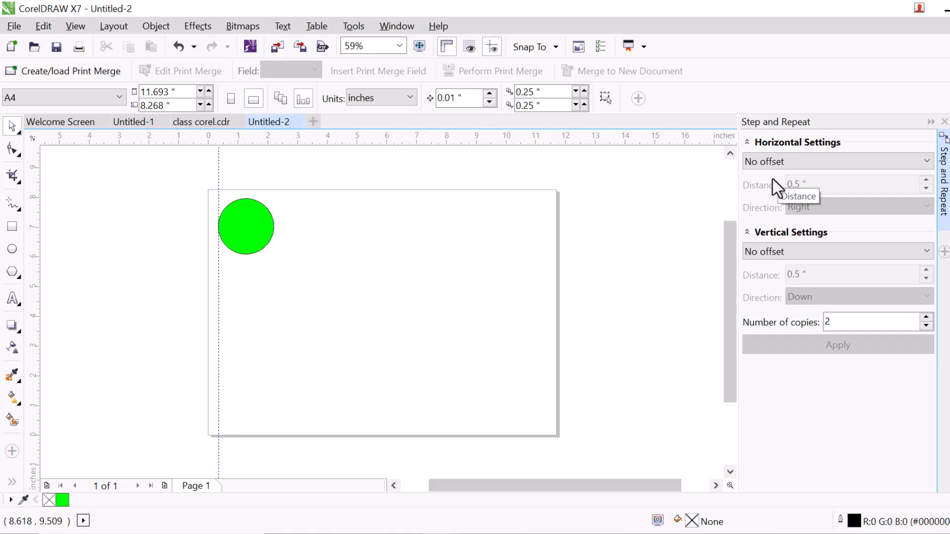
left_click(785, 254)
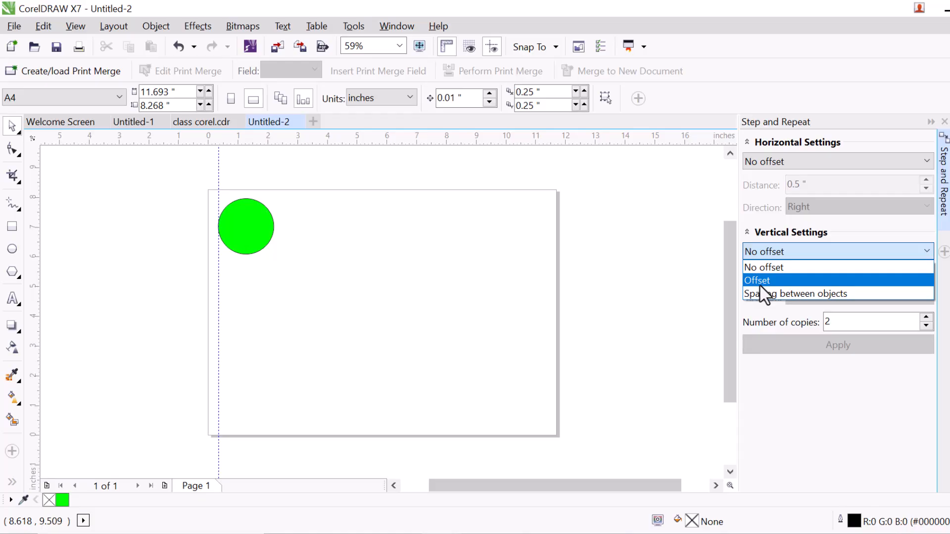
left_click(756, 270)
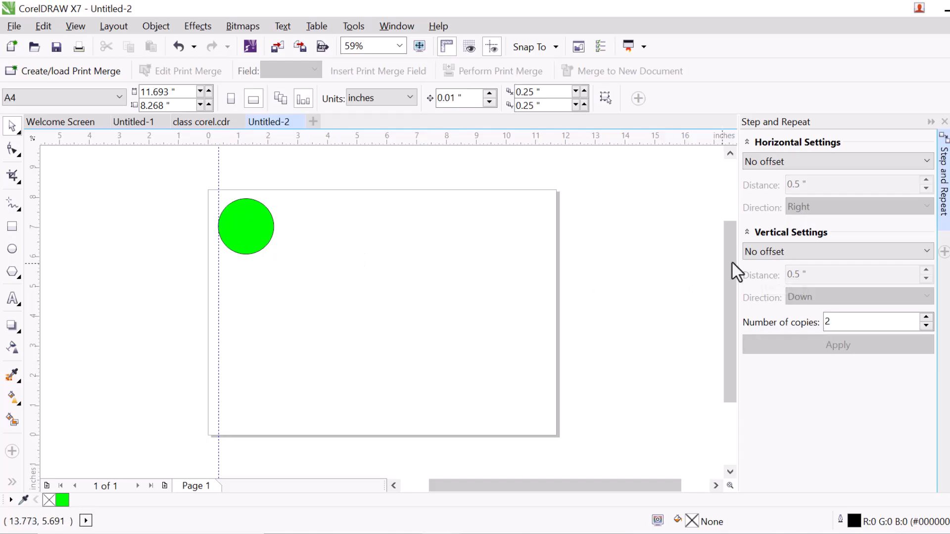
left_click(760, 257)
left_click(758, 280)
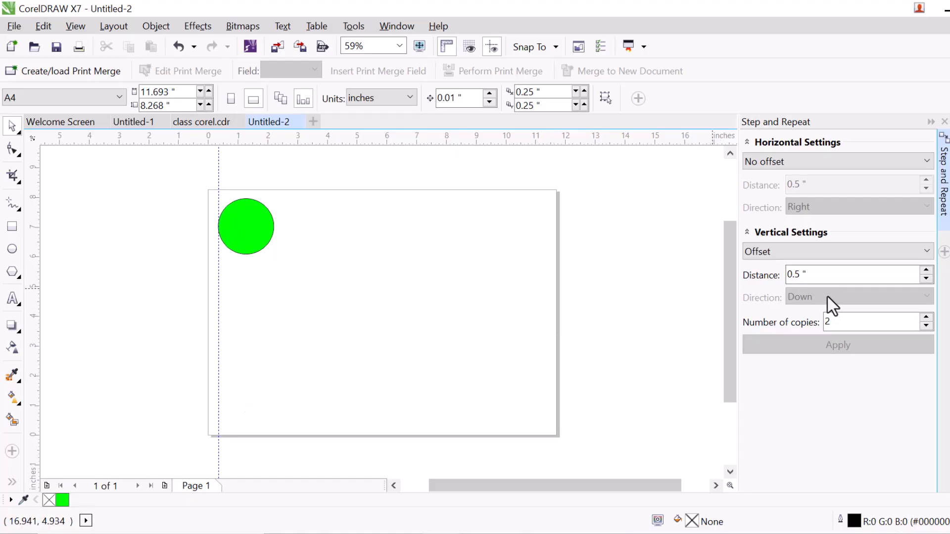
Step: Try repeating the green circle with the 0.5-inch vertical offset, and undo the copies
left_click(251, 227)
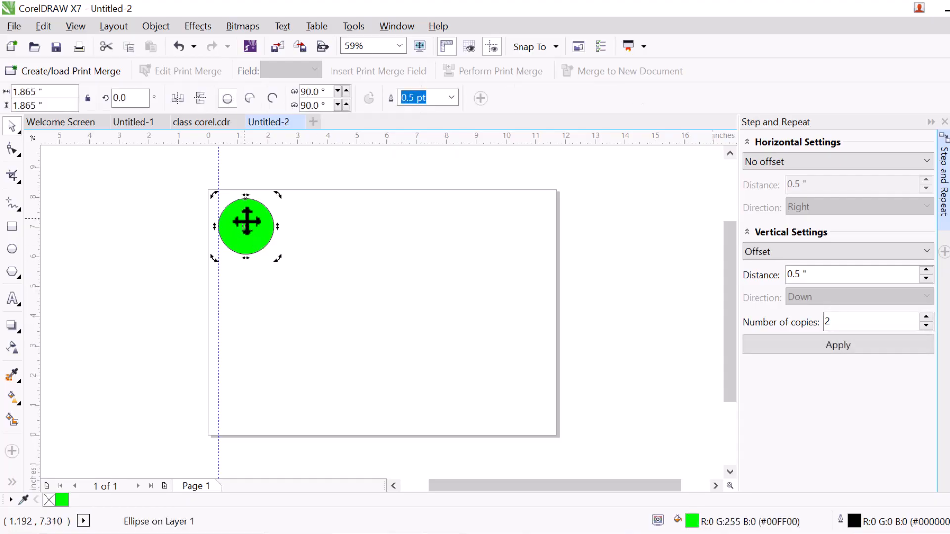
left_click(233, 243)
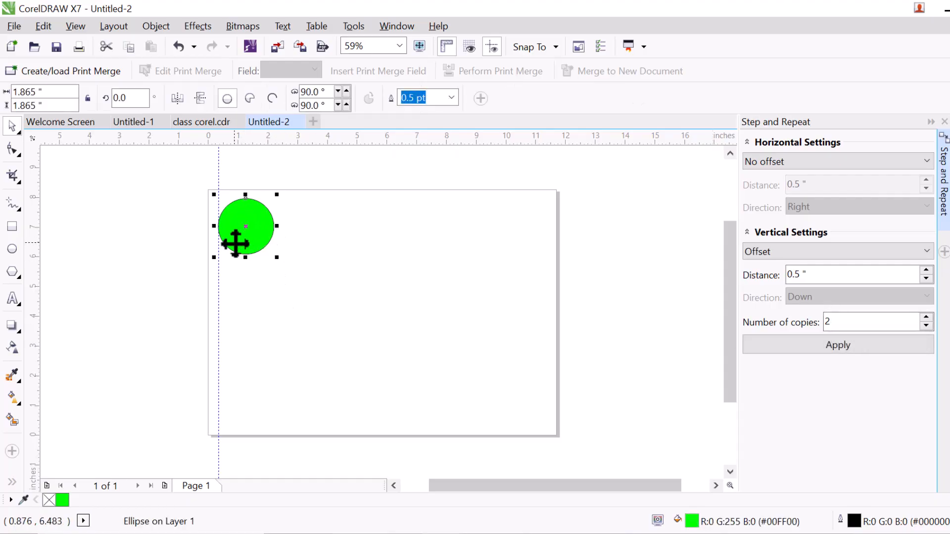
left_click(838, 352)
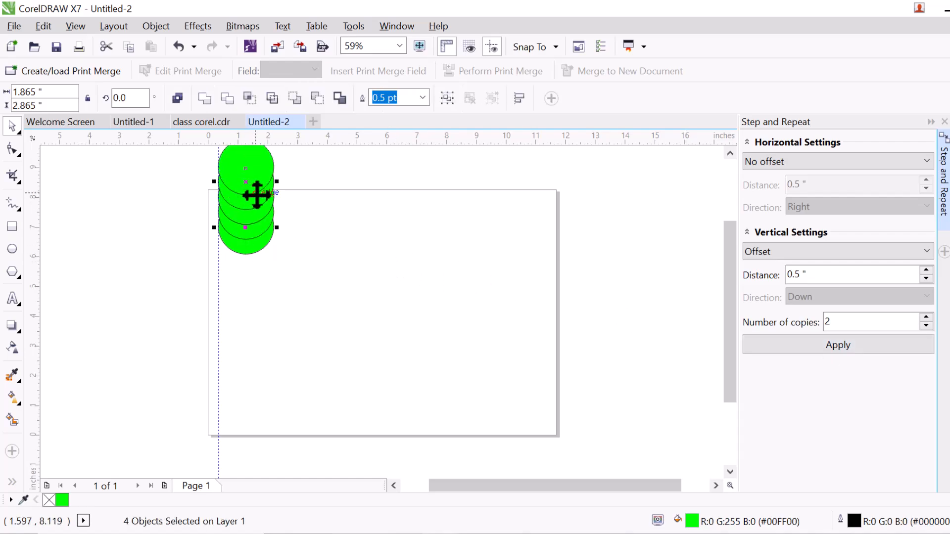
key("ctrl+z")
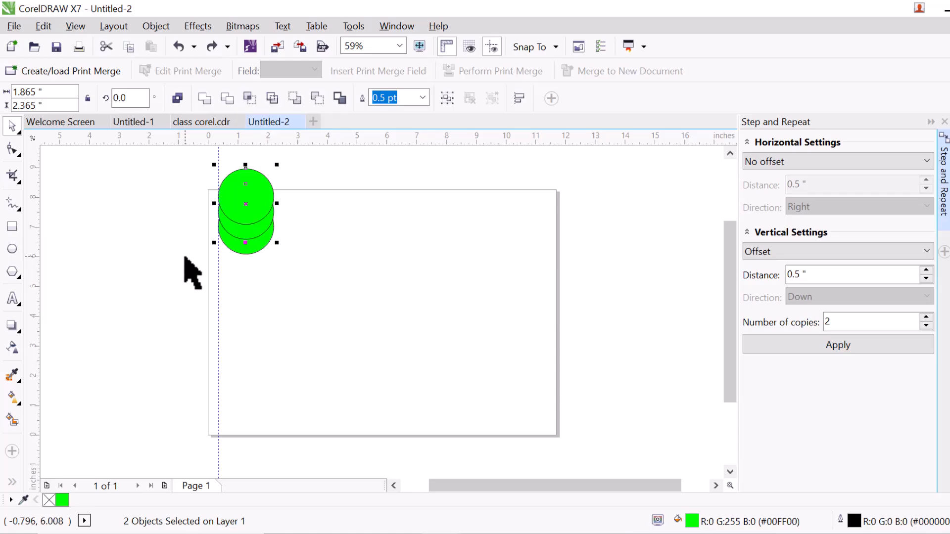
key("ctrl+z")
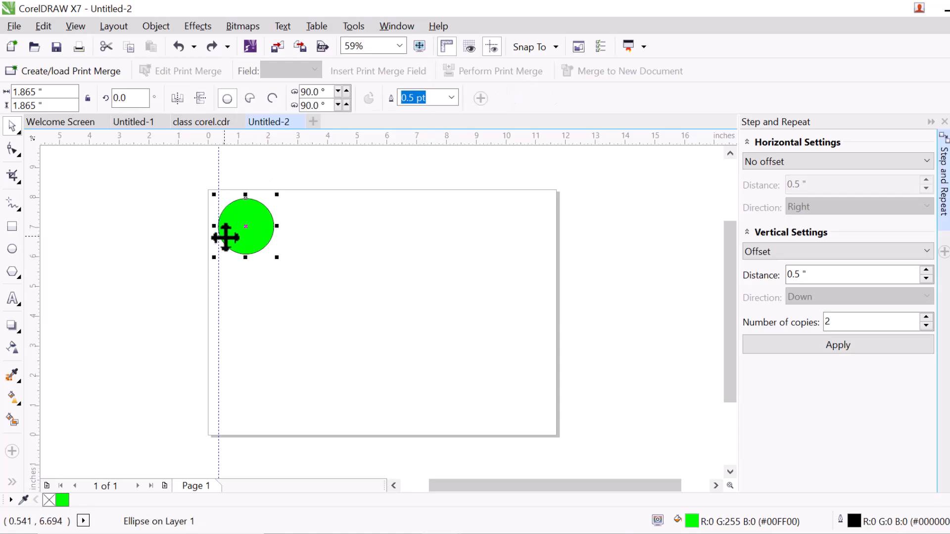
Step: Move the vertical guideline to the green circle's right edge, at about 2.2 inches
left_click(326, 262)
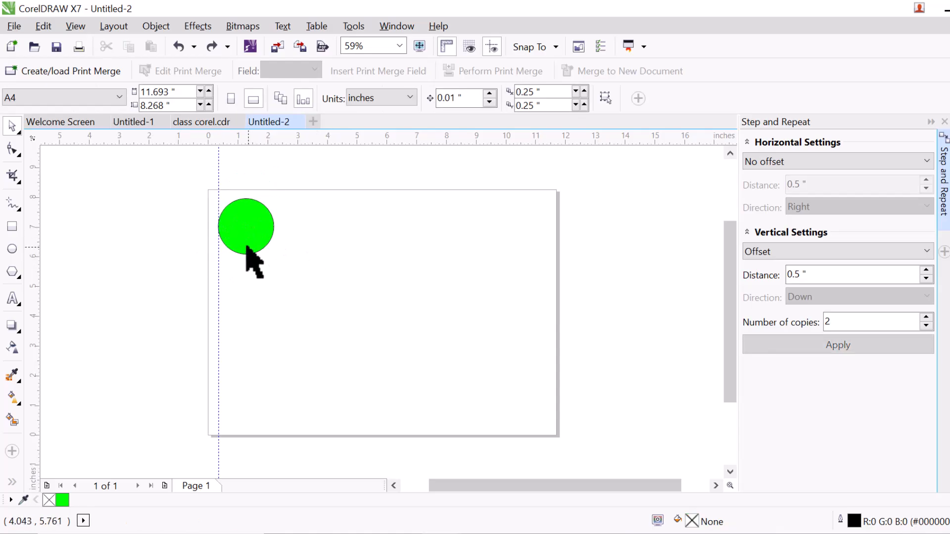
double_click(218, 192)
left_click_drag(218, 187, 274, 203)
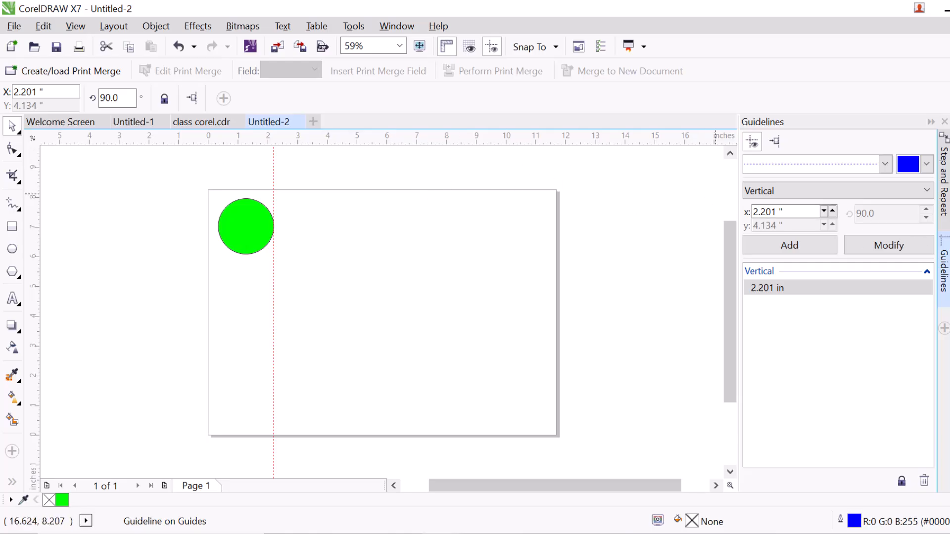
Step: Set the horizontal repeat to Spacing between objects, 1 inch toward the Right, and the vertical mode to No offset
left_click(944, 190)
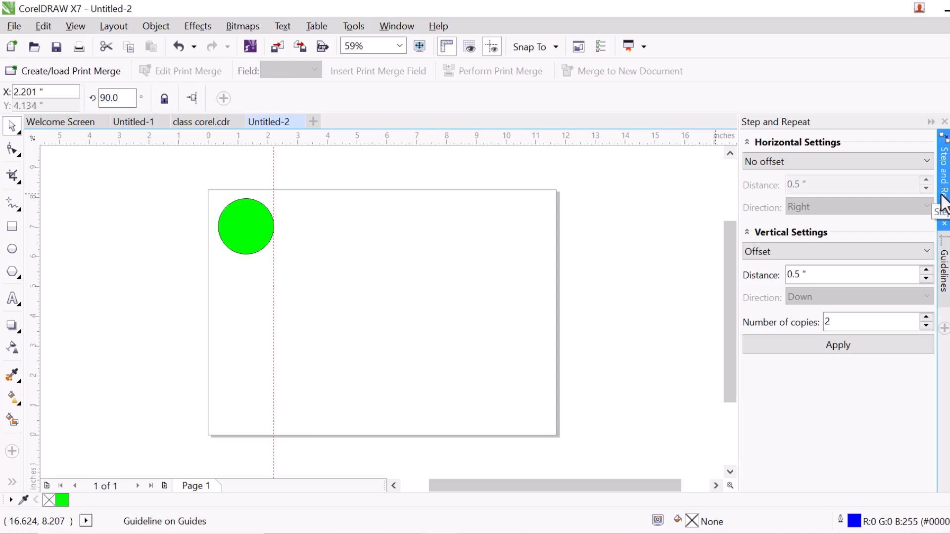
left_click(926, 162)
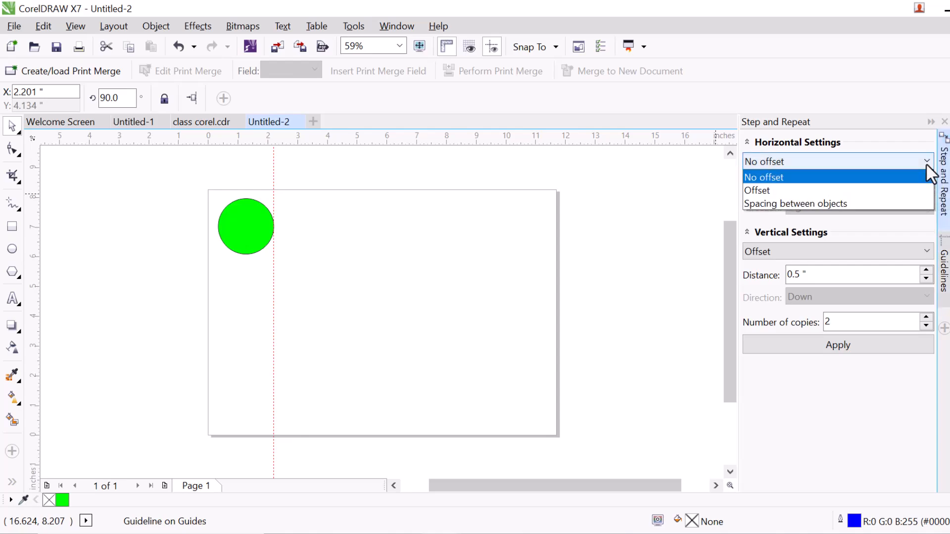
left_click(777, 206)
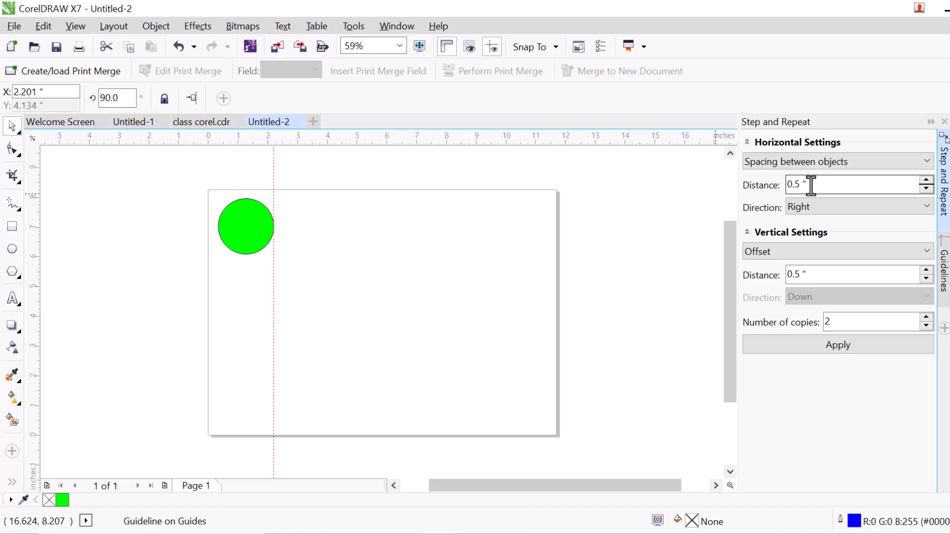
left_click_drag(810, 186, 779, 188)
type("1")
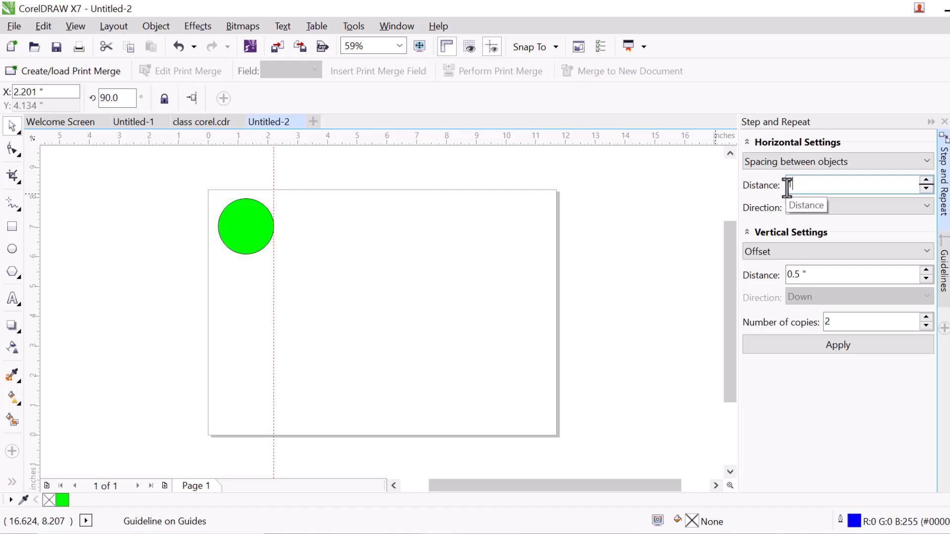
left_click(840, 207)
left_click(840, 208)
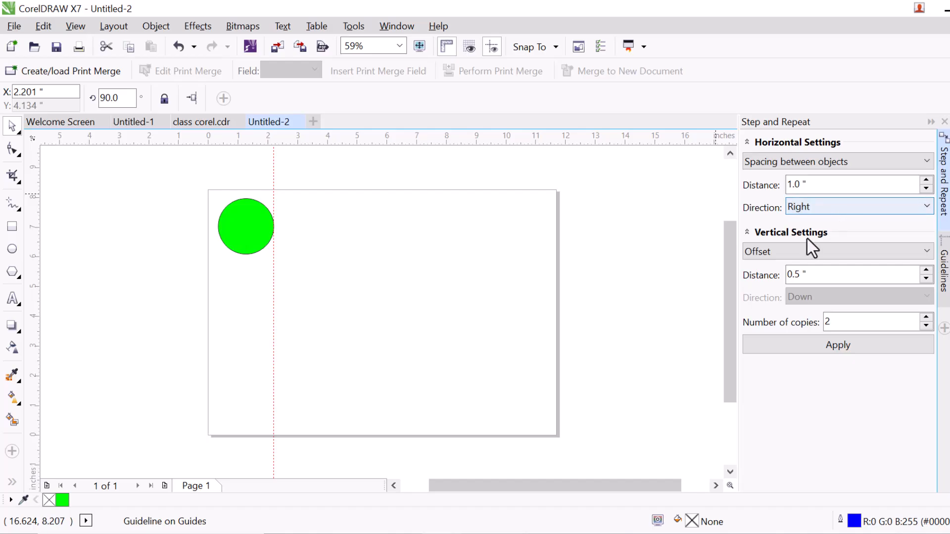
left_click(784, 252)
left_click(777, 268)
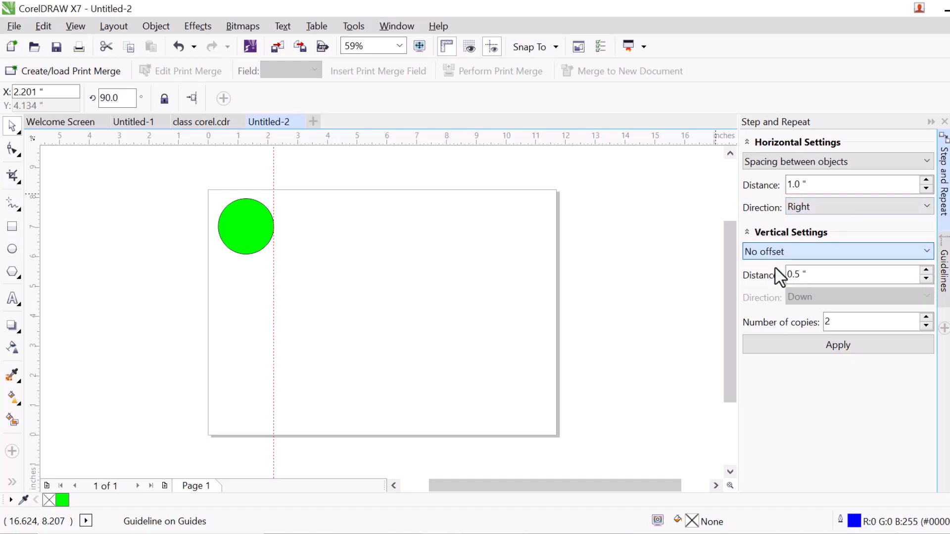
left_click(845, 345)
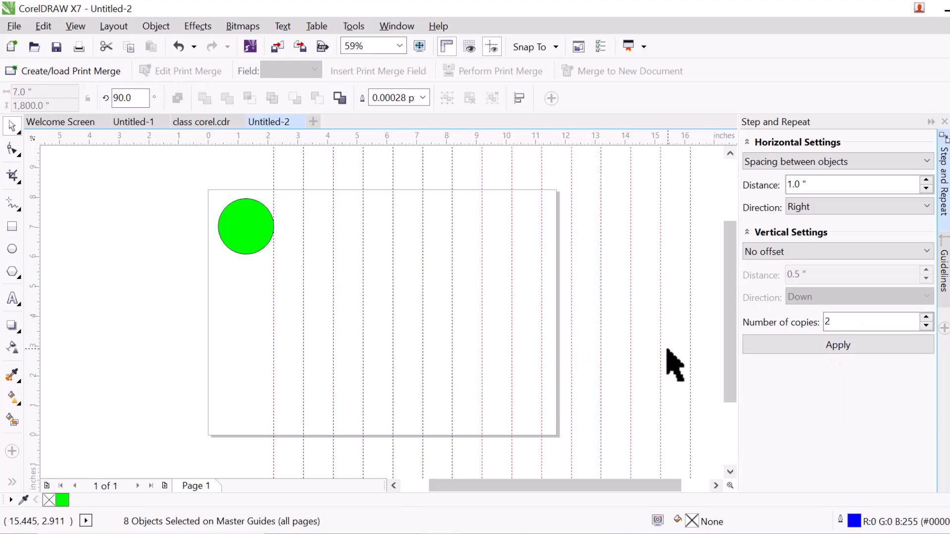
key("ctrl+z")
key("ctrl+z")
key("ctrl+z")
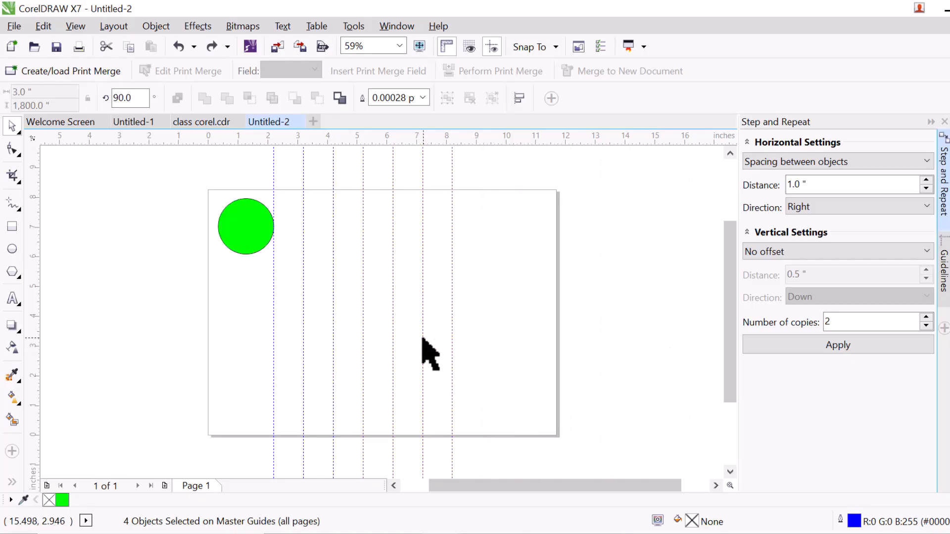
Step: Repeat the green circle horizontally as two copies spaced 1 inch apart to the right
left_click(235, 249)
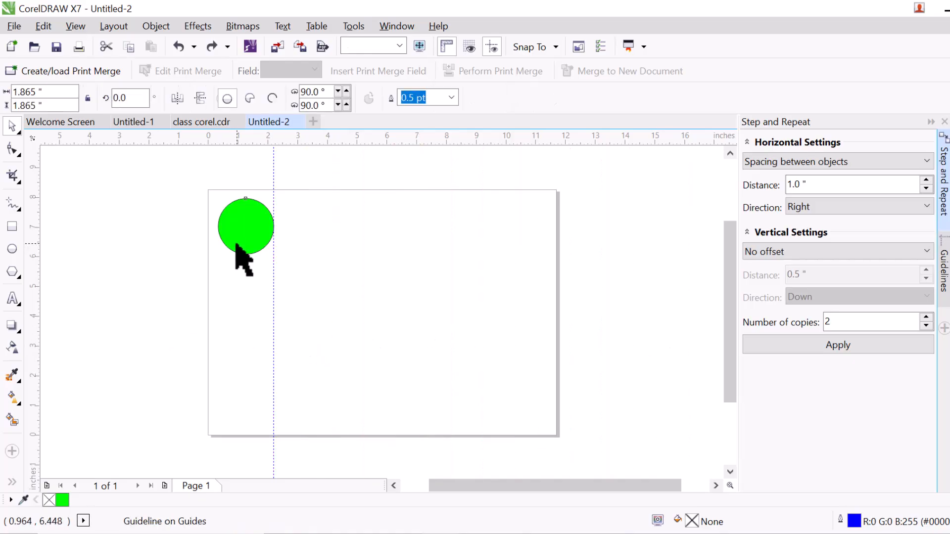
left_click(816, 353)
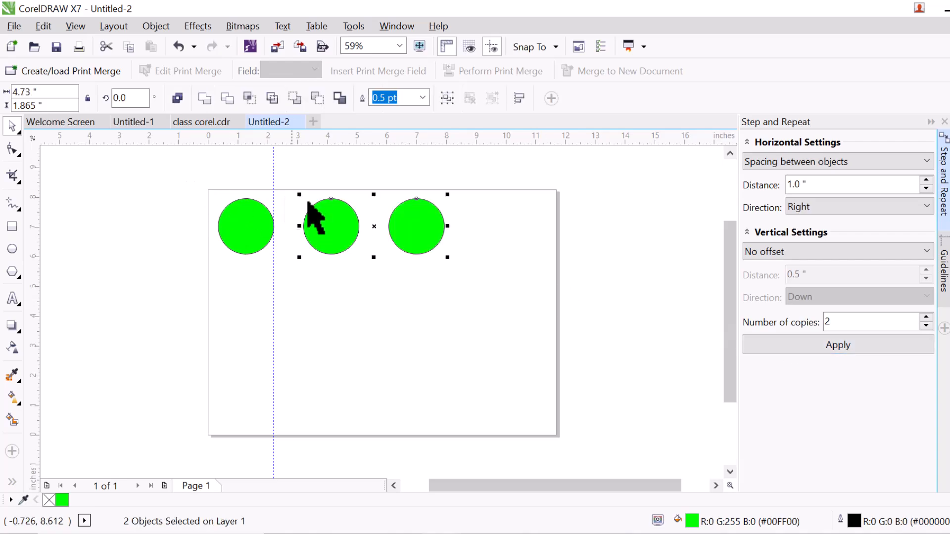
Step: For the original circle, set the vertical repeat to Spacing between objects at 1 inch and the horizontal mode to No offset
left_click(246, 241)
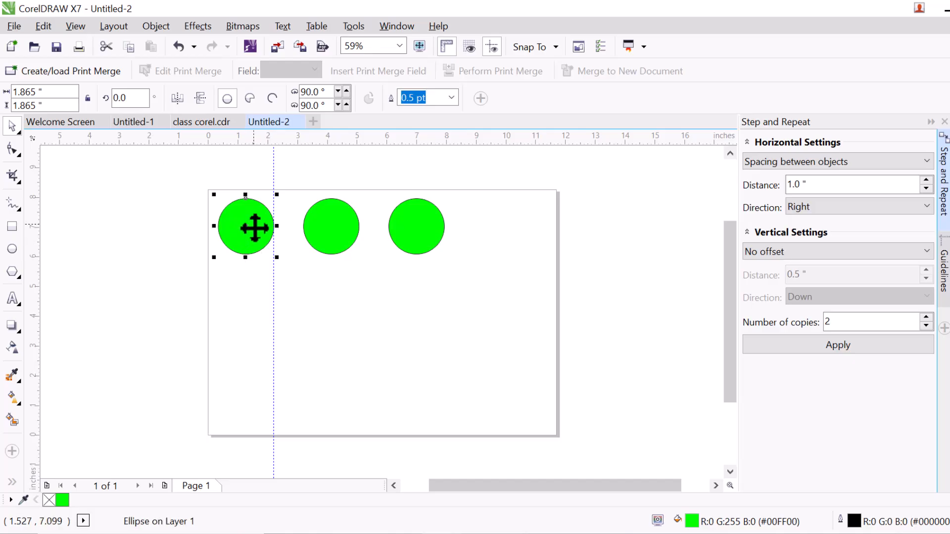
left_click(767, 253)
left_click(770, 294)
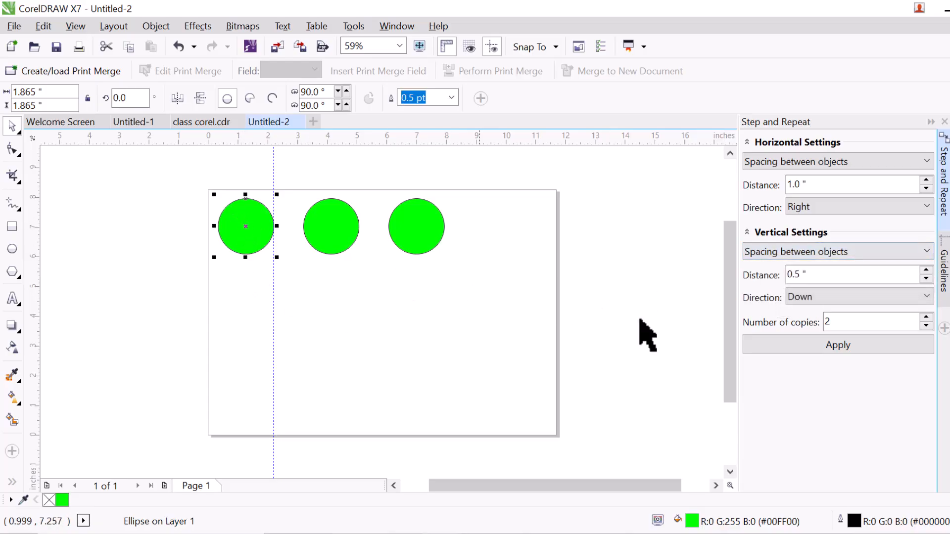
left_click_drag(818, 273, 774, 282)
type("1.")
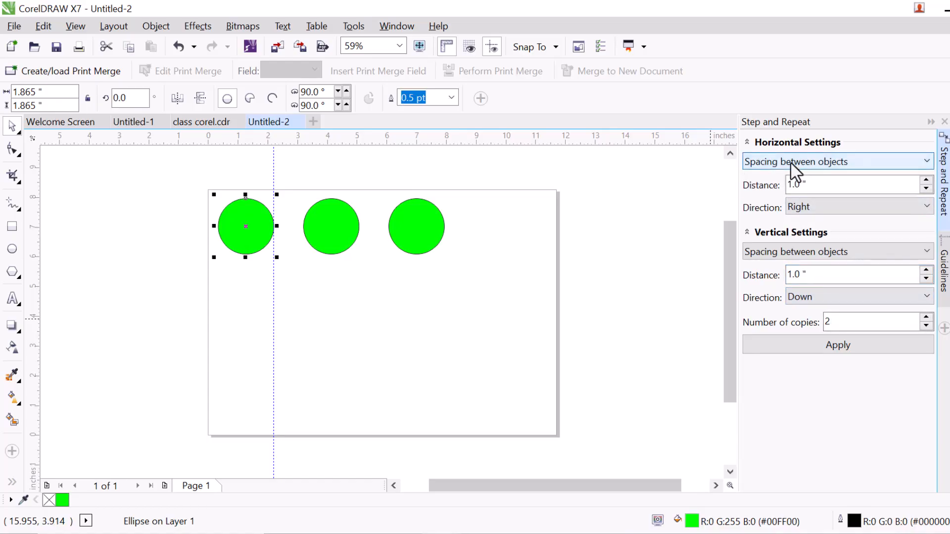
left_click(790, 163)
left_click(784, 177)
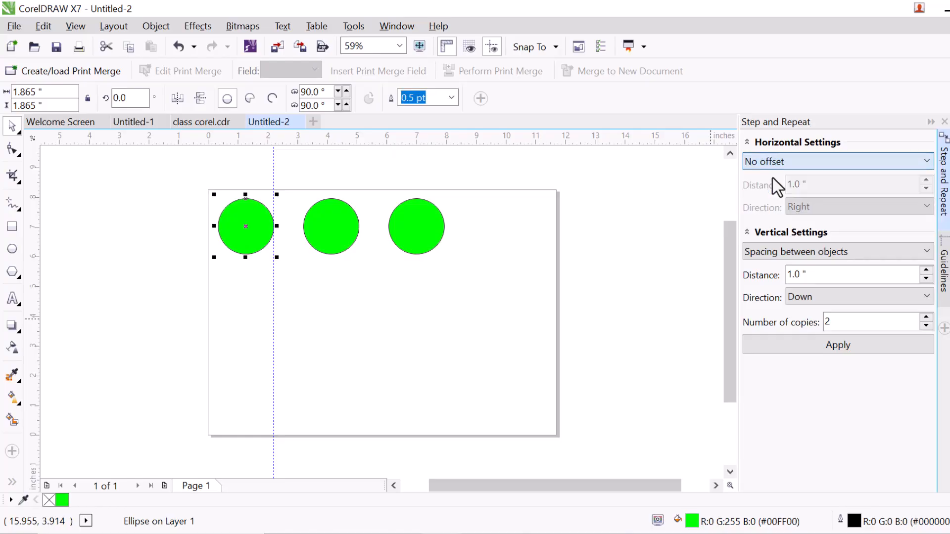
Step: Repeat the original green circle vertically as two copies spaced 1 inch apart downward, and clear the selection
left_click(813, 345)
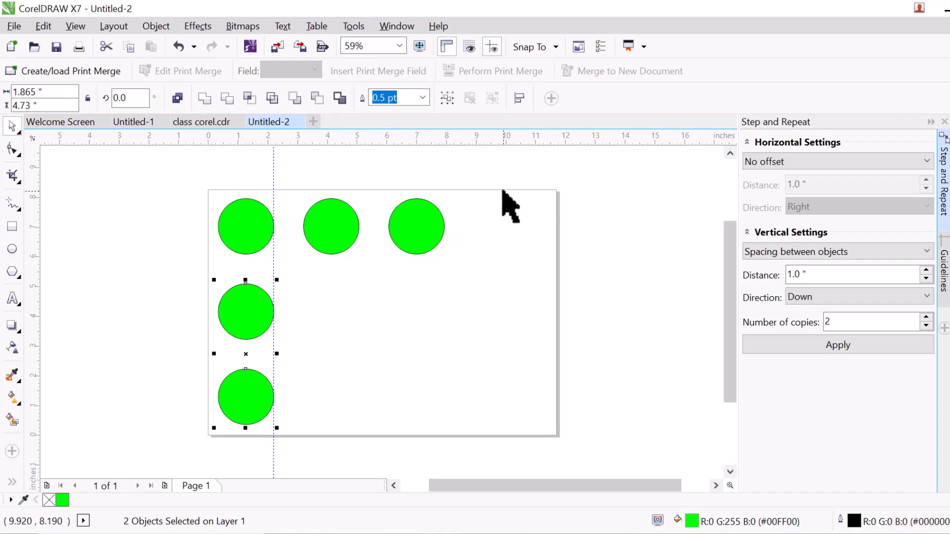
left_click_drag(123, 170, 397, 361)
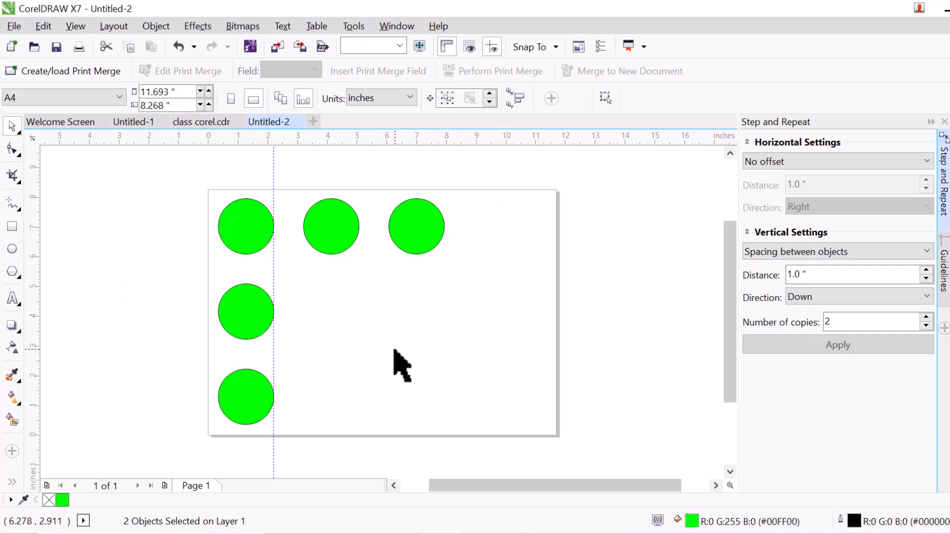
Step: Delete the two horizontal copies and the two vertical copies, keeping only the original green circle
left_click_drag(499, 164, 293, 307)
key("Delete")
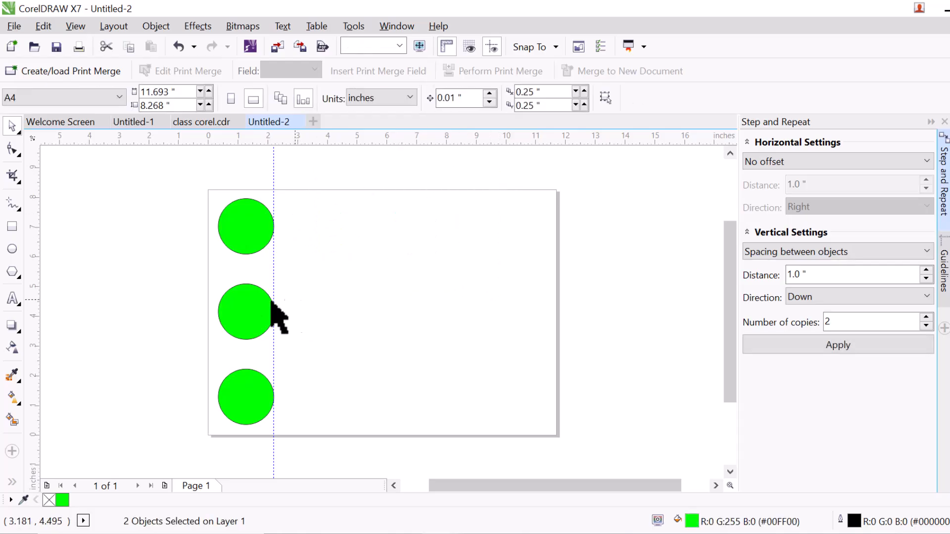
left_click_drag(182, 292, 314, 456)
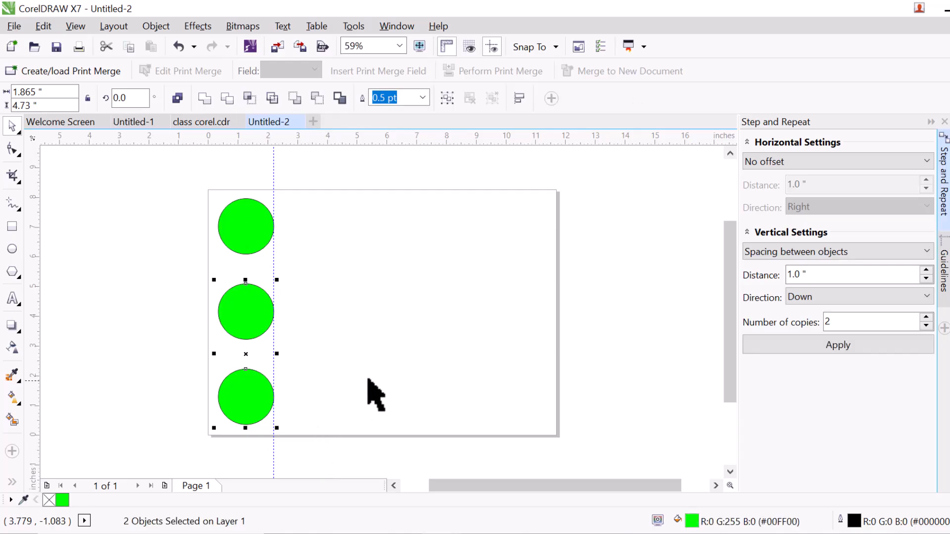
key("Delete")
Step: Repeat the green circle horizontally as 5 copies to the right, using Spacing between objects at 1 inch and No offset vertically
left_click(269, 248)
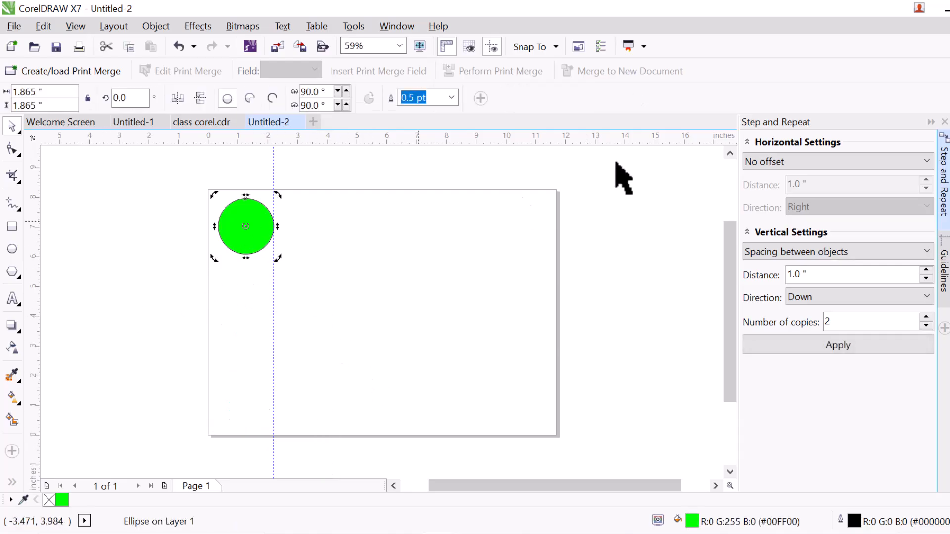
left_click(648, 212)
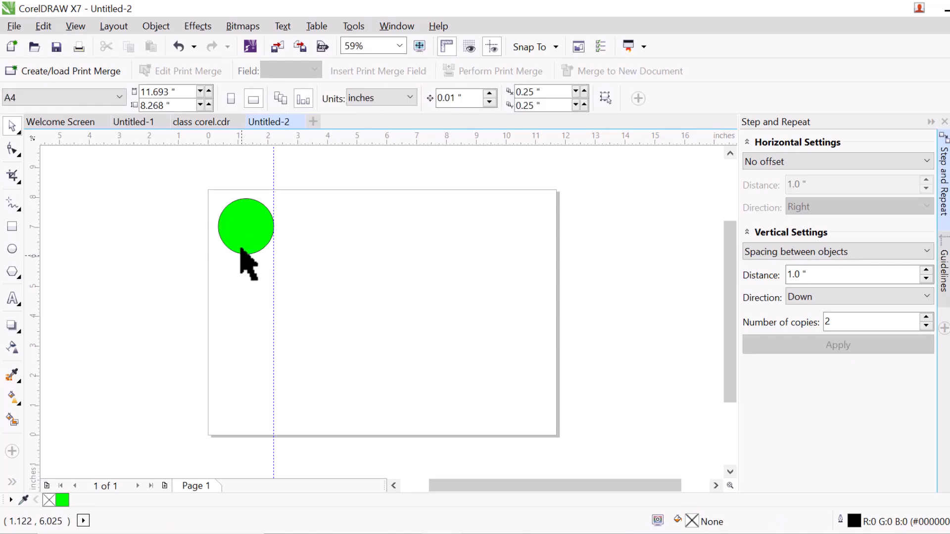
left_click(243, 250)
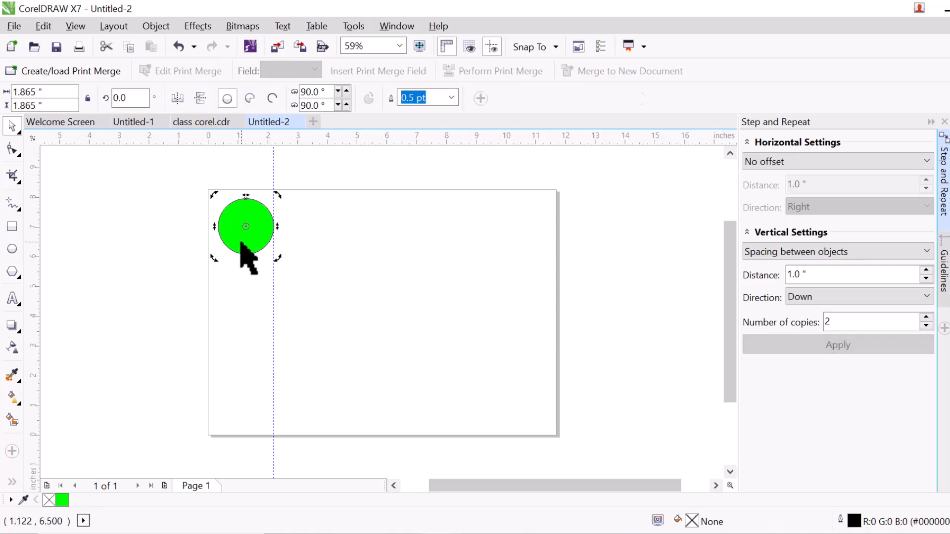
left_click(779, 161)
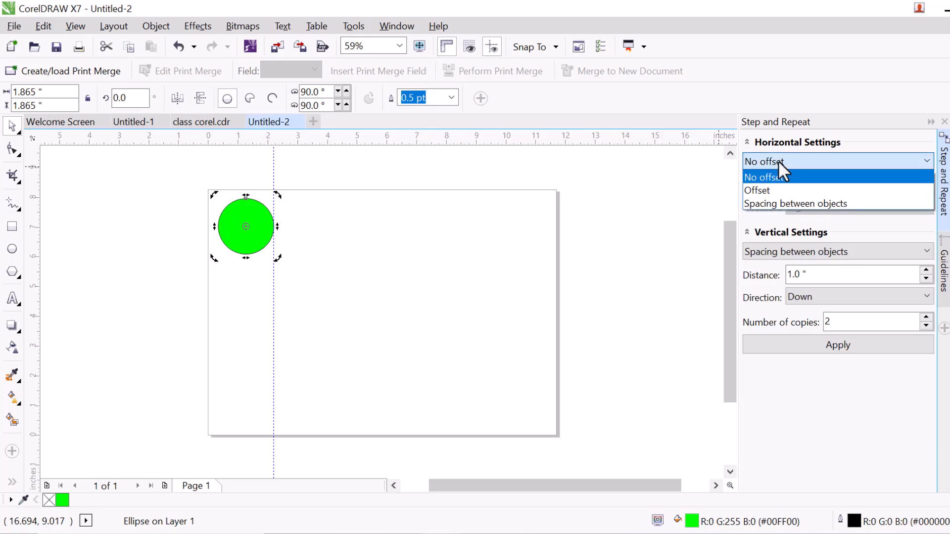
left_click(778, 204)
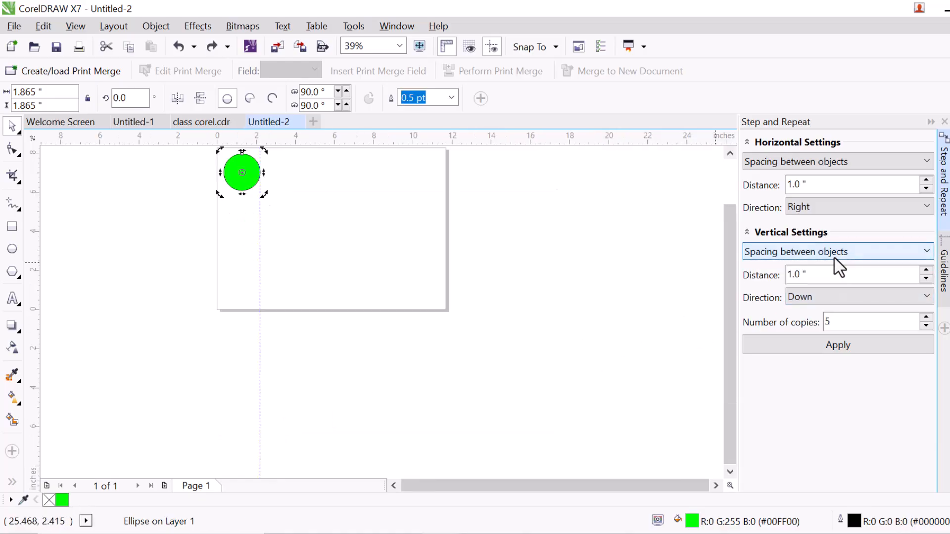
left_click(809, 257)
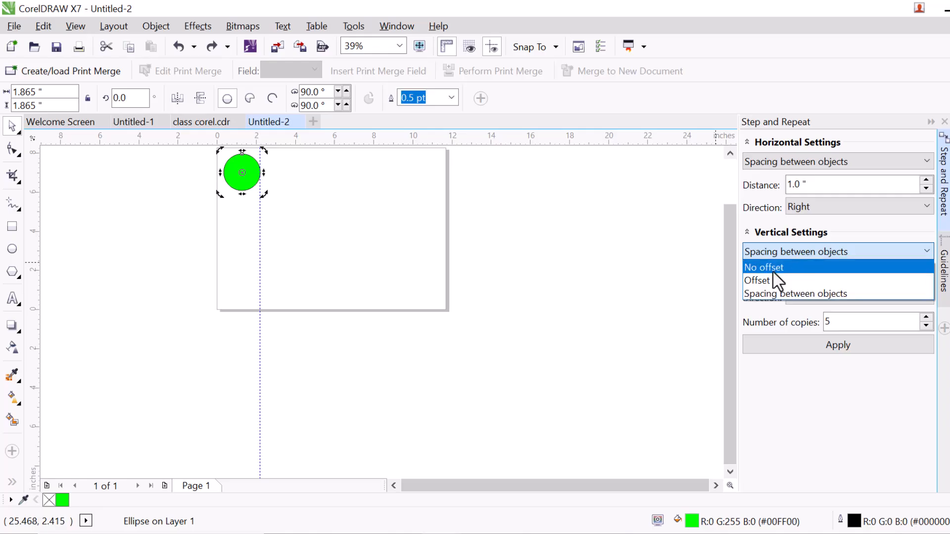
left_click(775, 269)
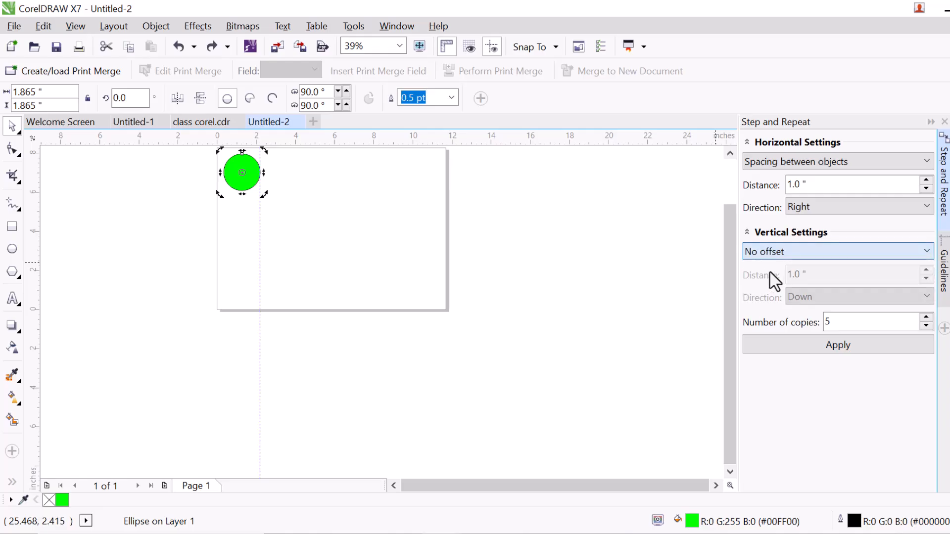
left_click(838, 347)
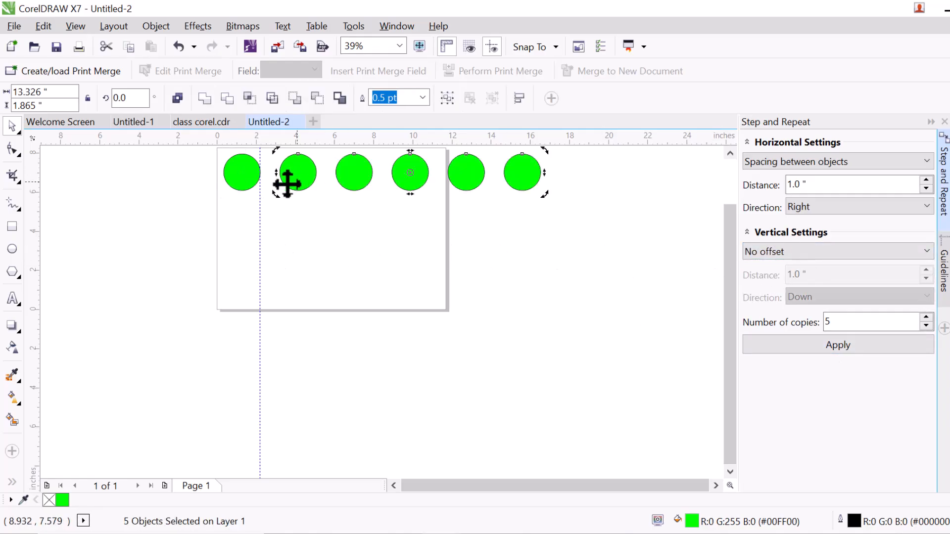
Step: Repeat the original circle downward with 5 copies, using Spacing between objects at 1 inch and No offset horizontally, and select the lowest circle on screen
left_click(241, 181)
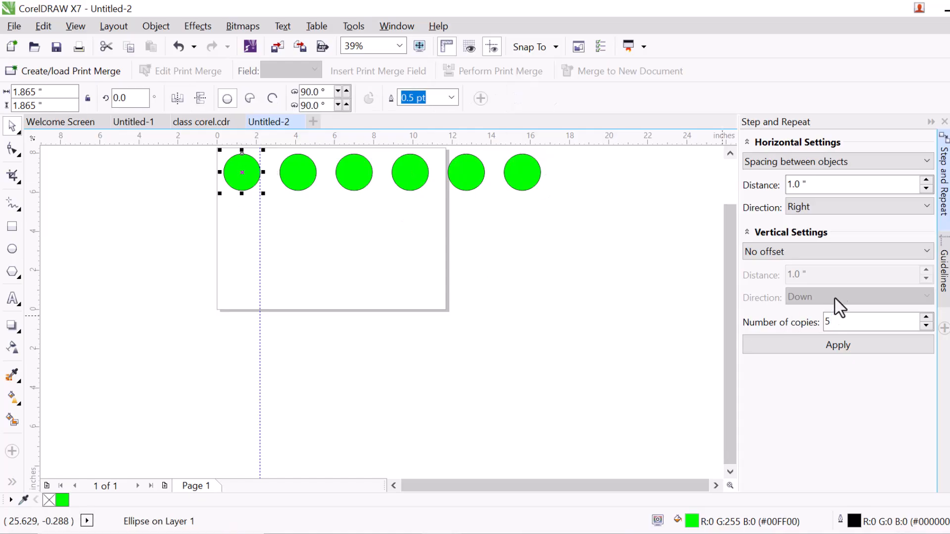
left_click(787, 162)
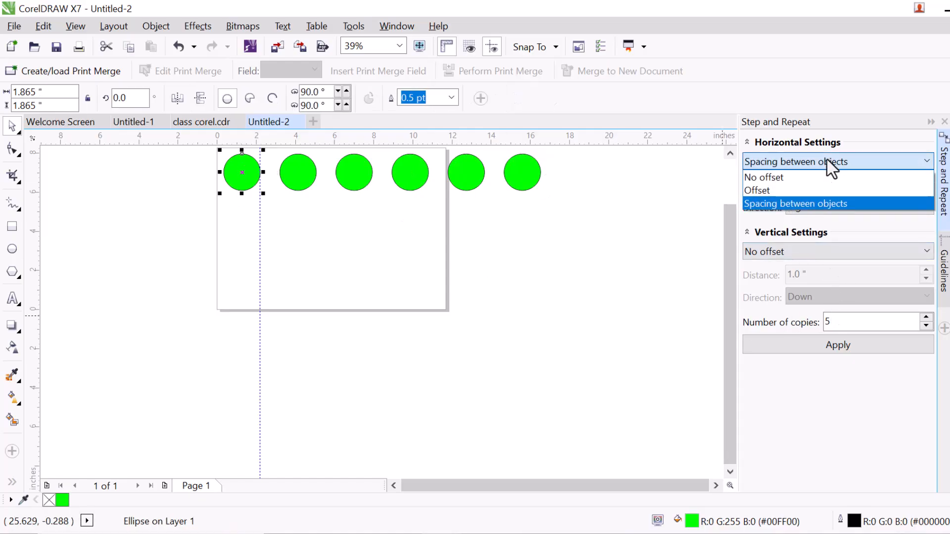
left_click(787, 181)
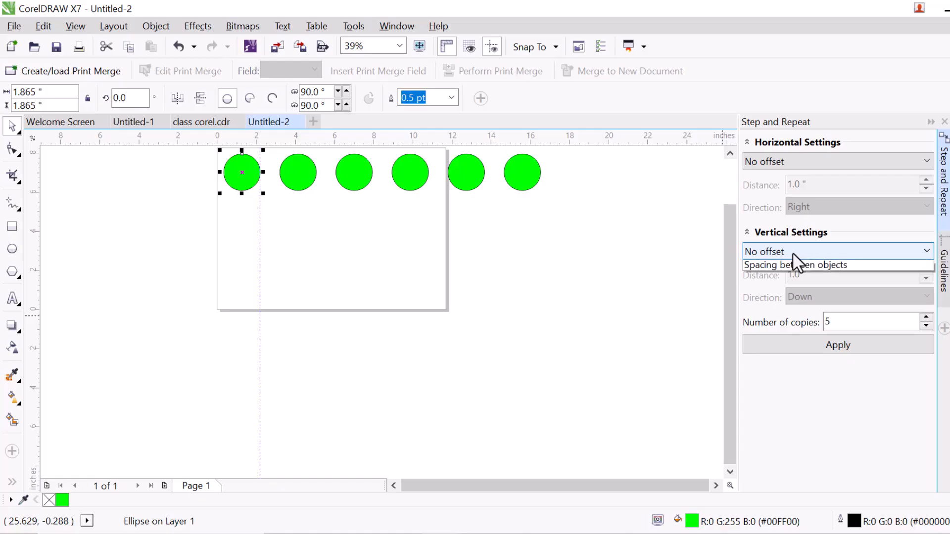
left_click(780, 296)
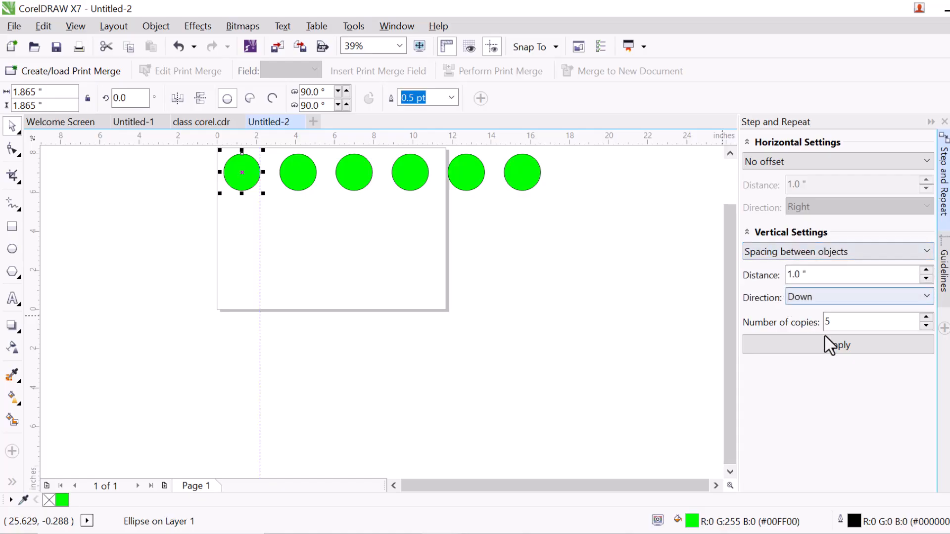
left_click(833, 348)
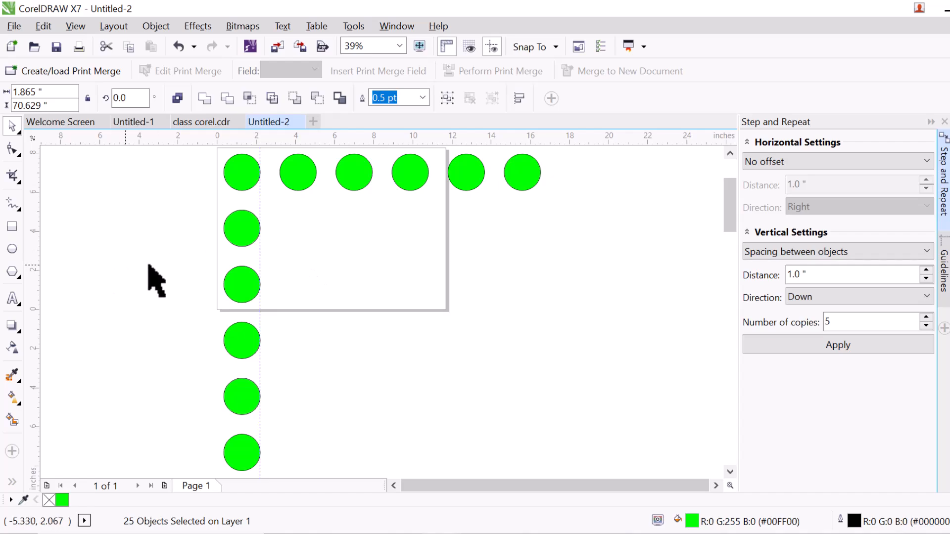
double_click(240, 450)
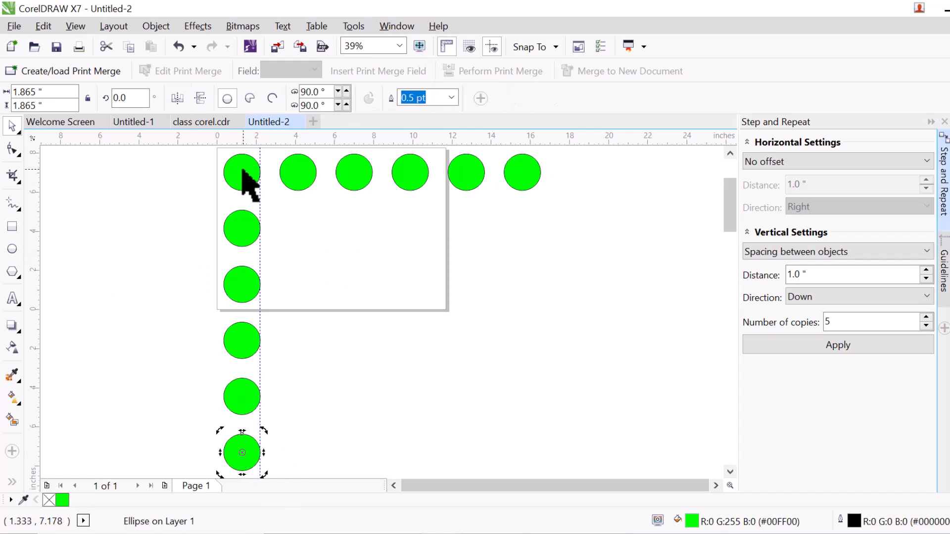